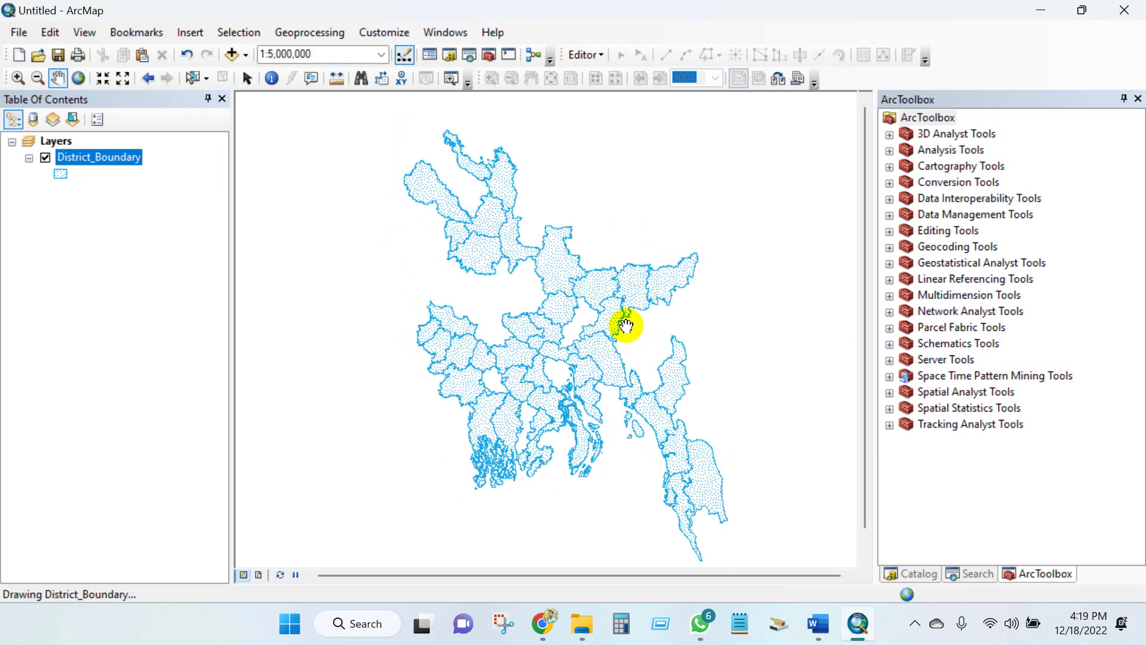
Turn on feature labels for the District_Boundary layer and open its attribute table.
right_click(84, 160)
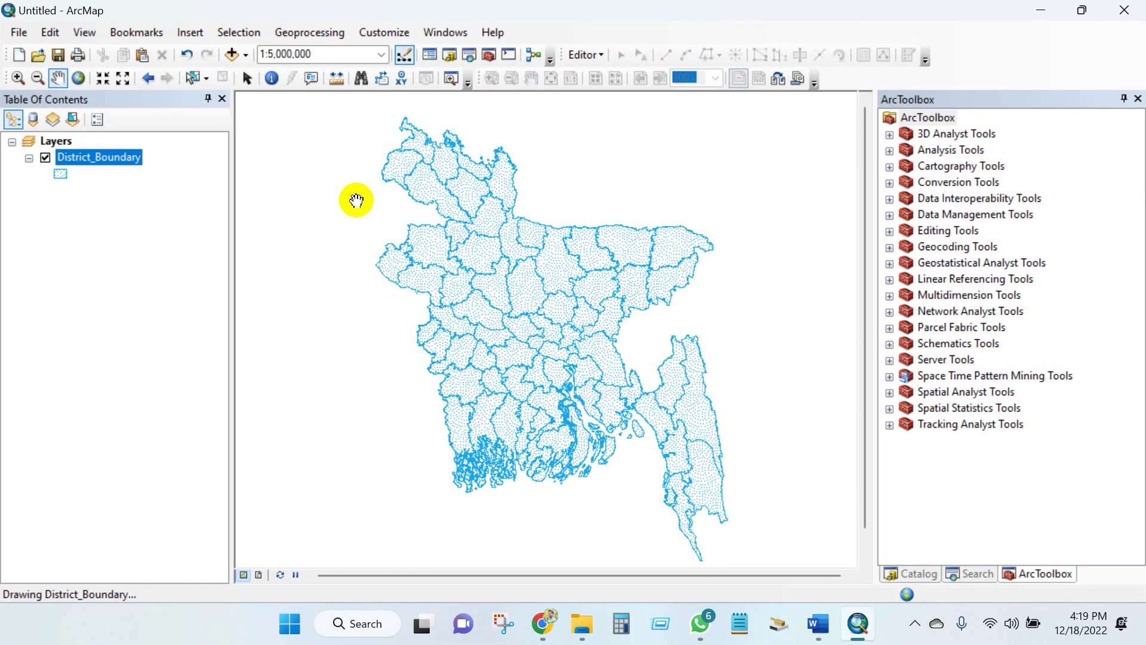
right_click(84, 159)
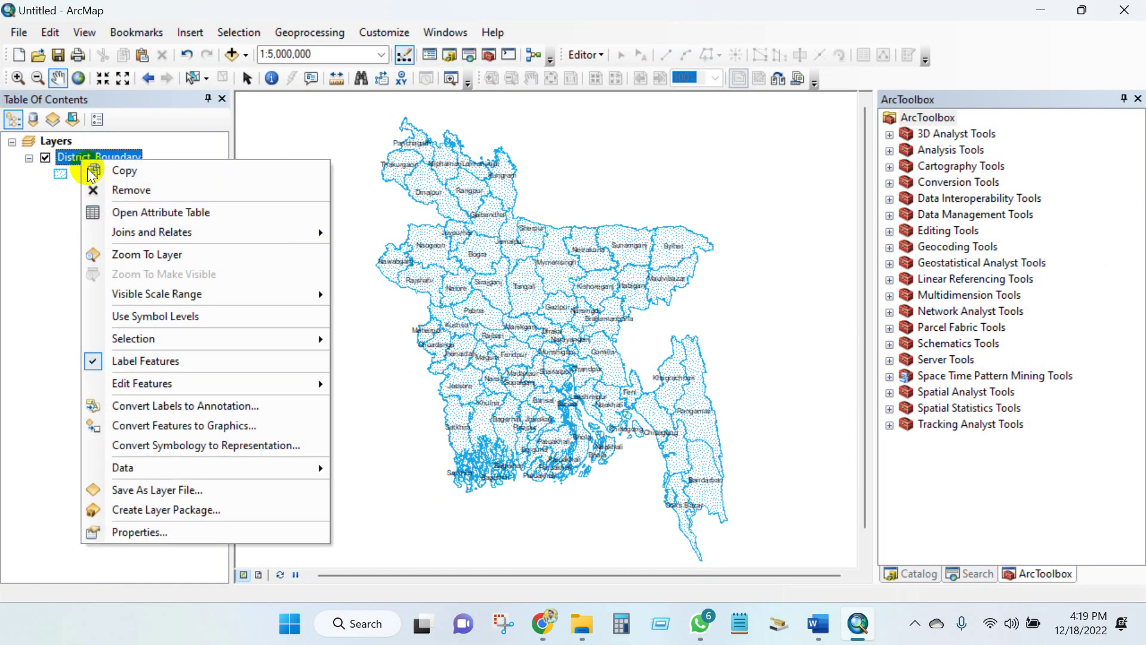
click(124, 210)
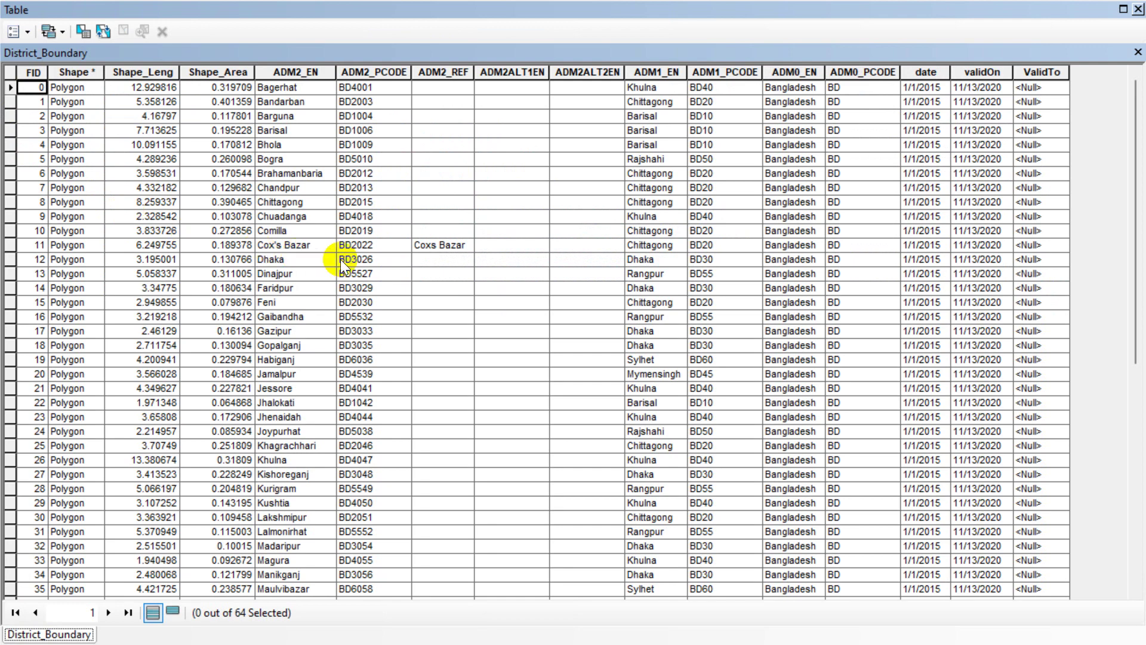
Look over the fields of the District_Boundary attribute table, from FID across to ADM0_EN.
drag(33, 73, 1045, 75)
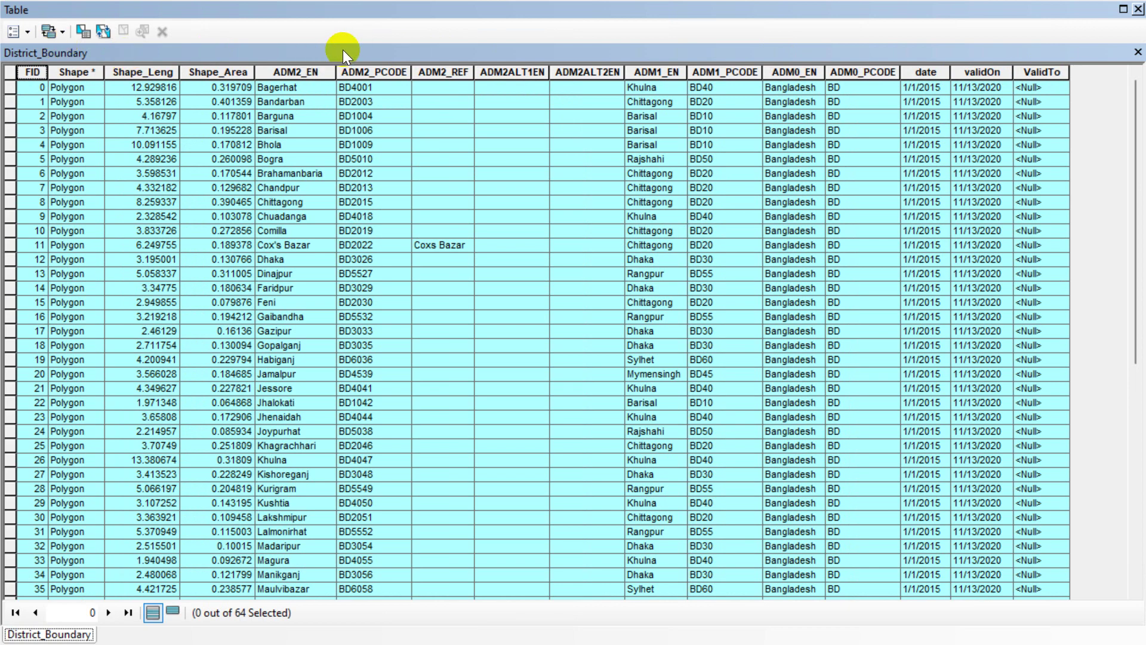
click(346, 71)
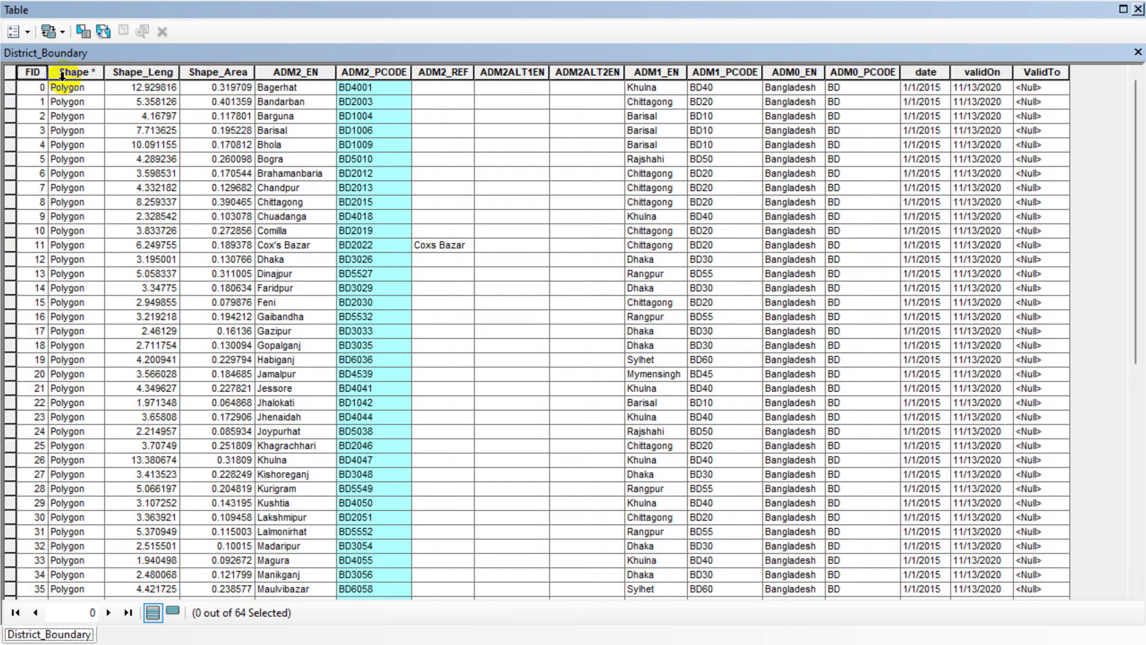
click(32, 72)
click(67, 72)
click(167, 72)
click(240, 73)
click(342, 72)
click(527, 77)
click(786, 72)
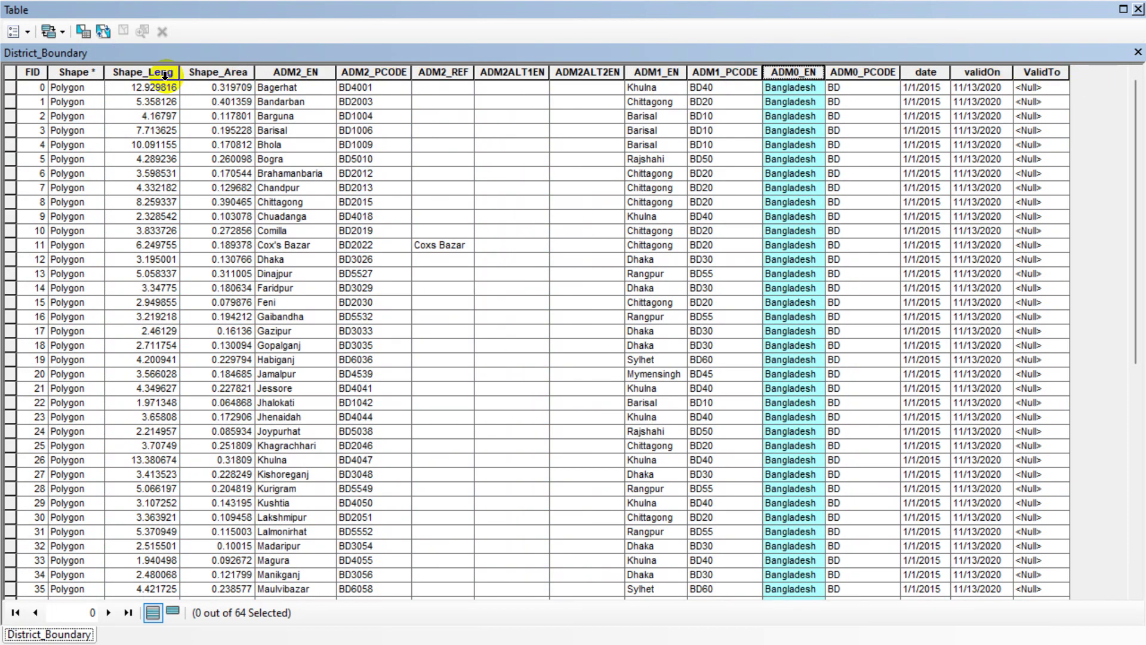
Examine the code, reference, alternative-name and date fields from ADM2_PCODE to ValidTo, and close the attribute table.
click(392, 72)
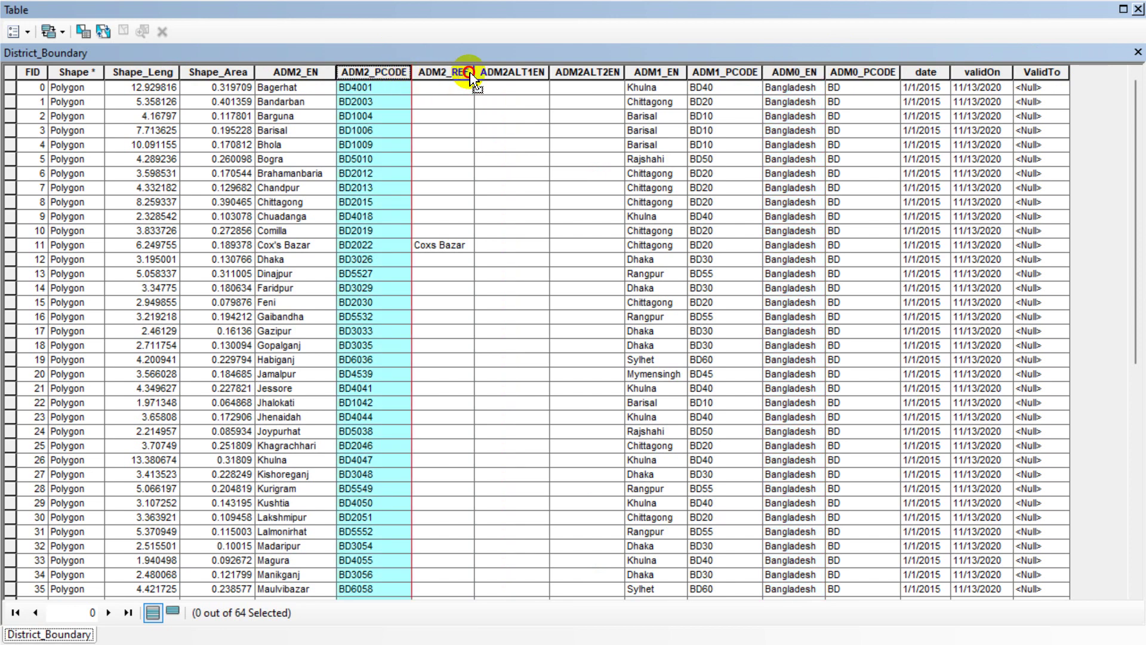
click(442, 71)
click(367, 70)
click(439, 72)
click(500, 73)
click(583, 73)
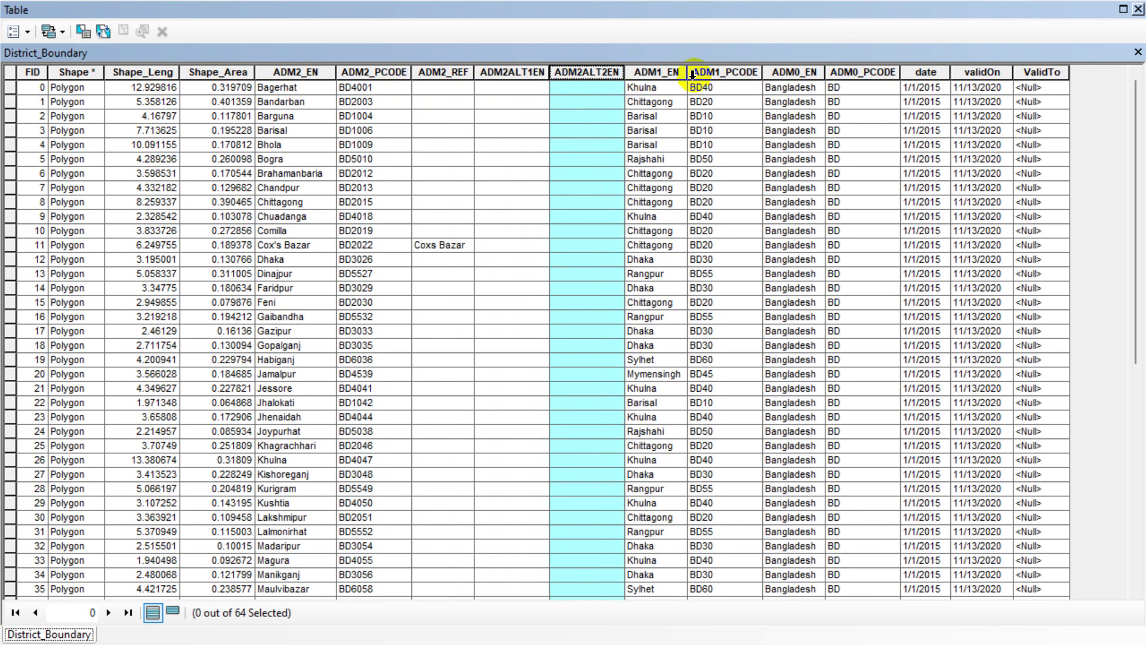
click(719, 76)
click(795, 73)
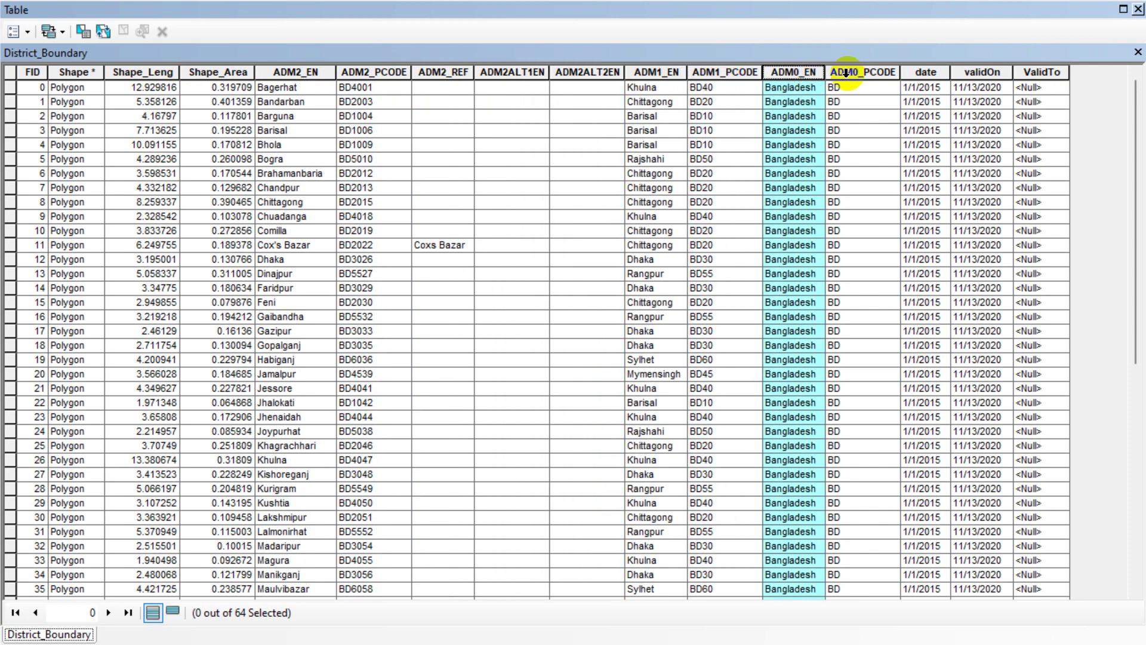
click(850, 78)
click(925, 73)
click(981, 72)
click(1042, 72)
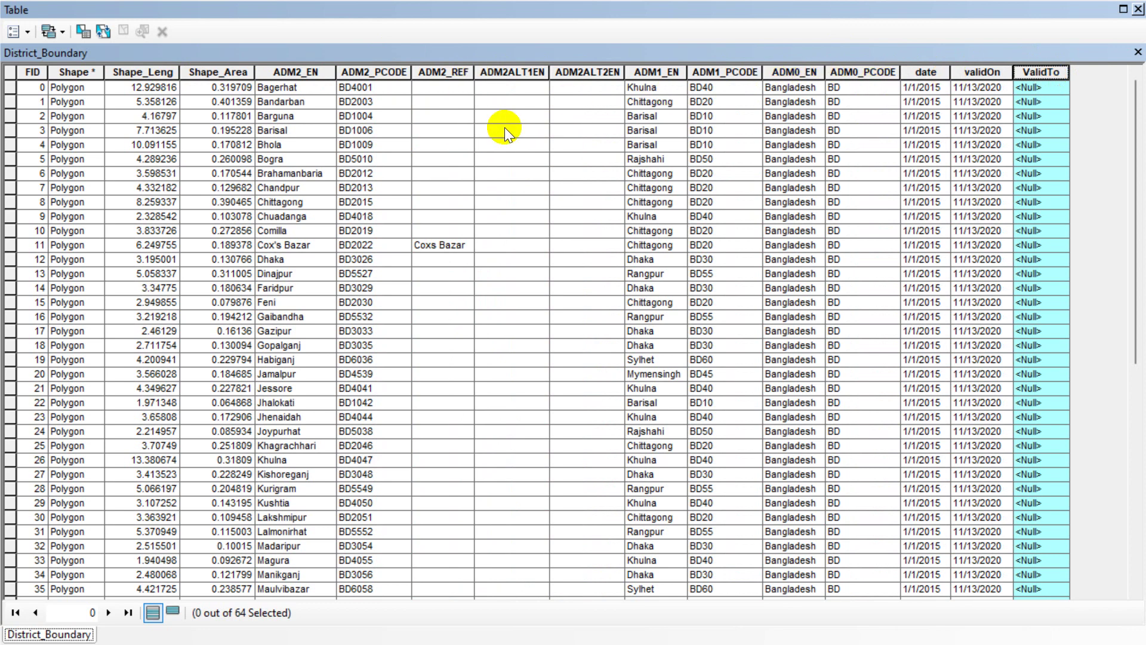
click(1137, 10)
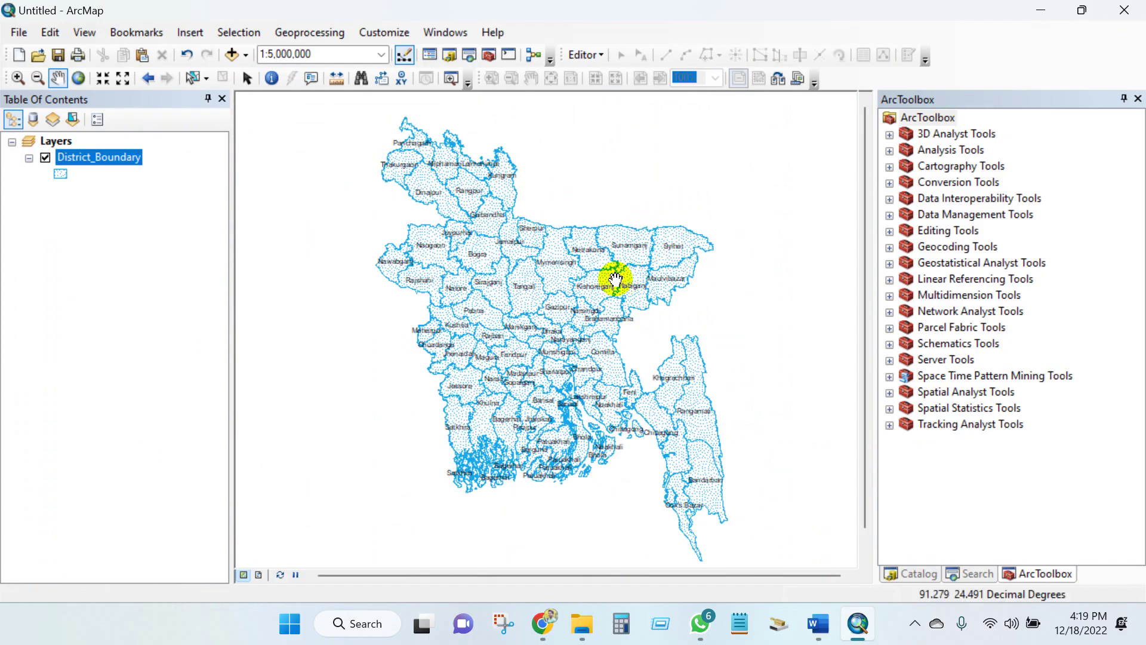
Search all local items for the "delete field" tool.
click(976, 573)
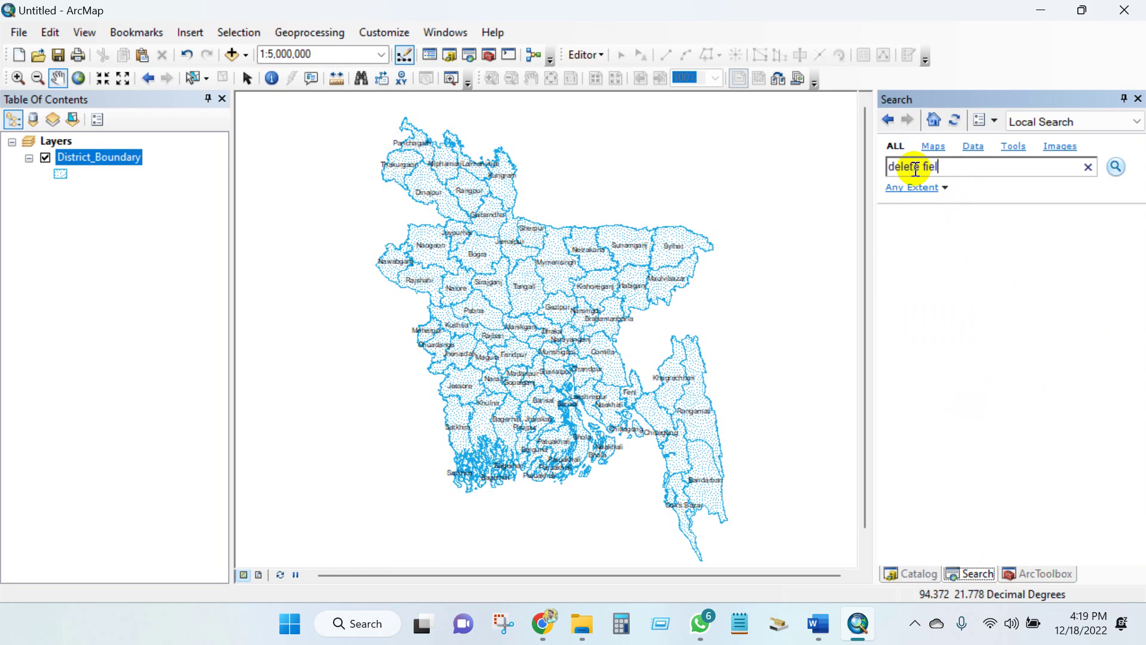
drag(883, 171, 967, 168)
click(980, 166)
click(1117, 169)
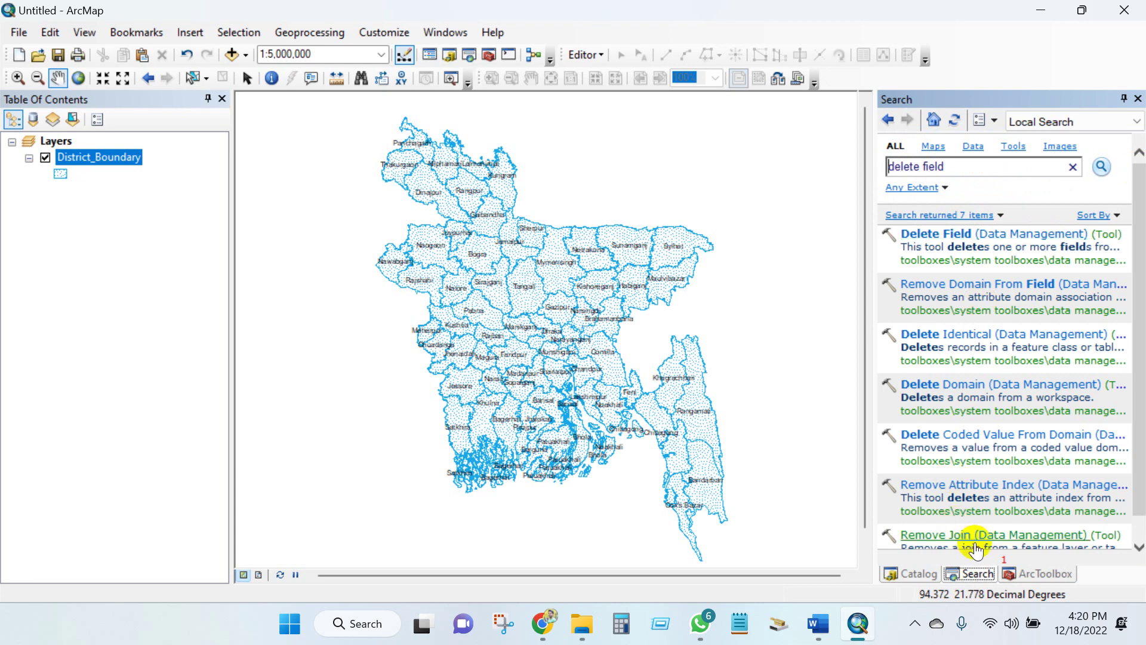
Look through the toolsets of Data Management Tools and return to the tool search results.
click(1039, 573)
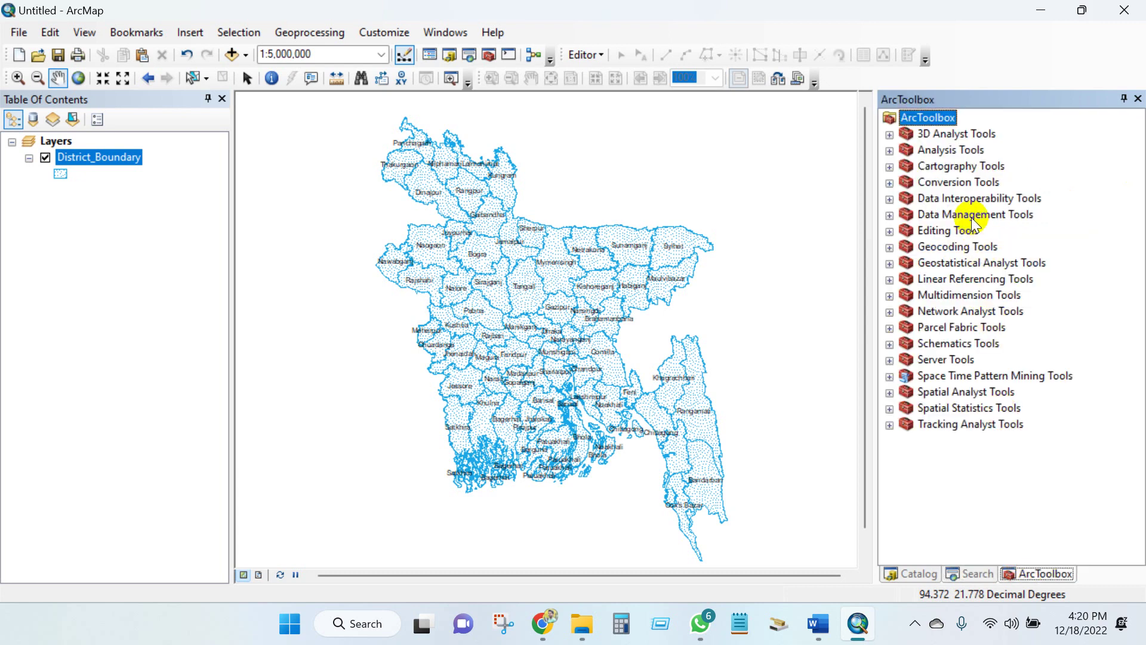
double_click(976, 215)
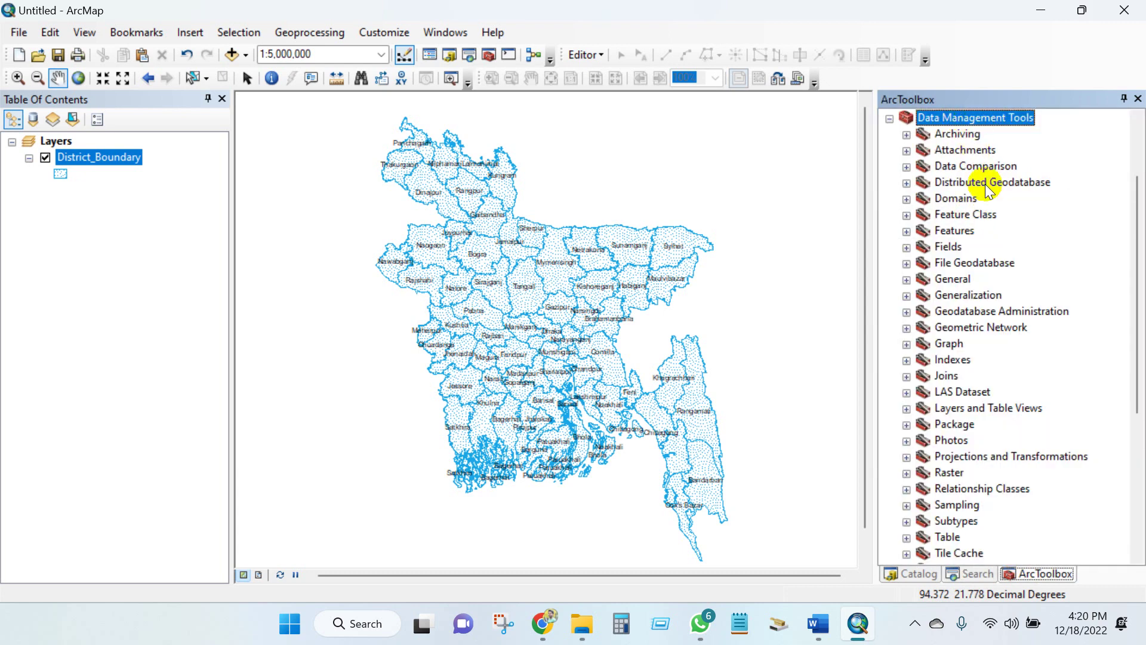
click(981, 571)
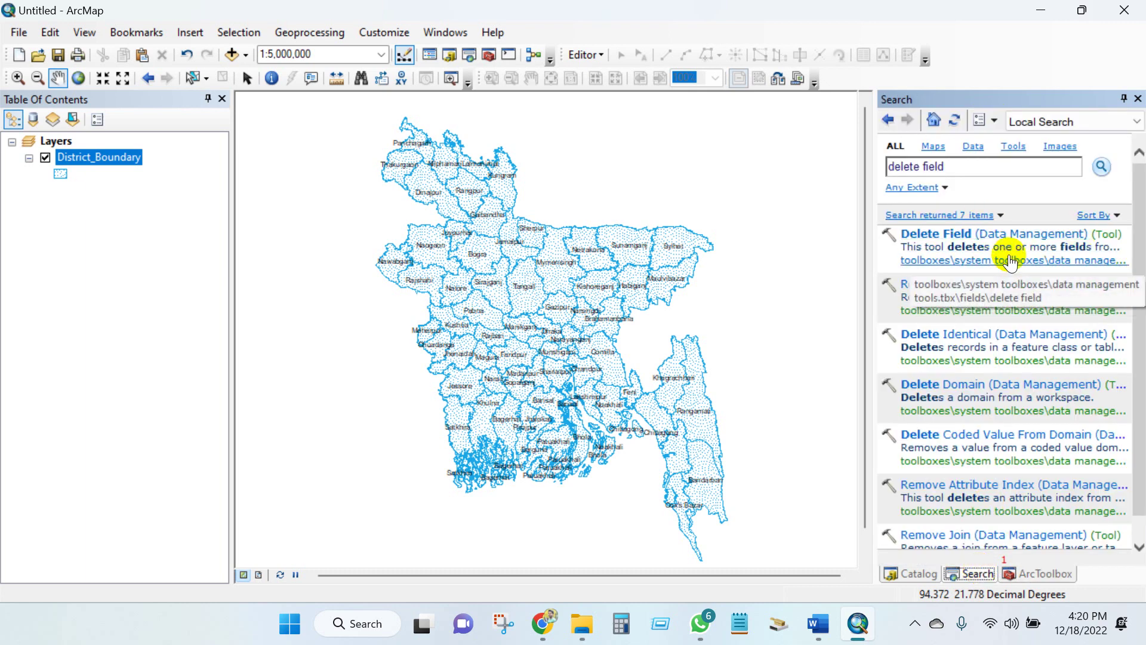
Open the Delete Field tool with District_Boundary as the input table and review its list of fields.
click(955, 233)
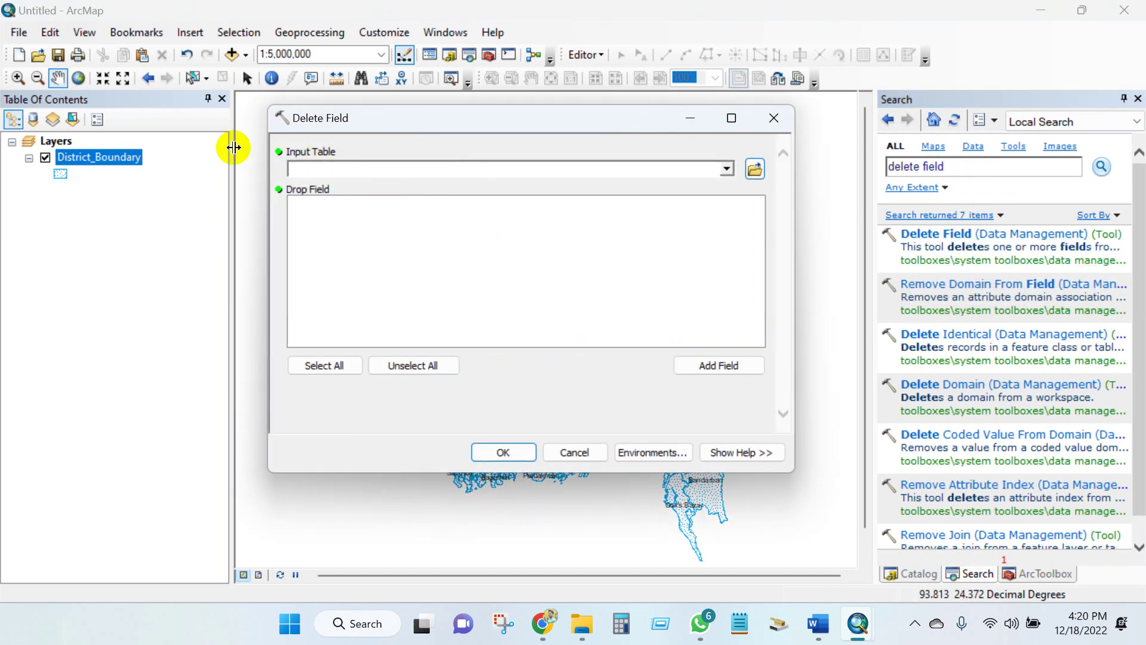
click(727, 169)
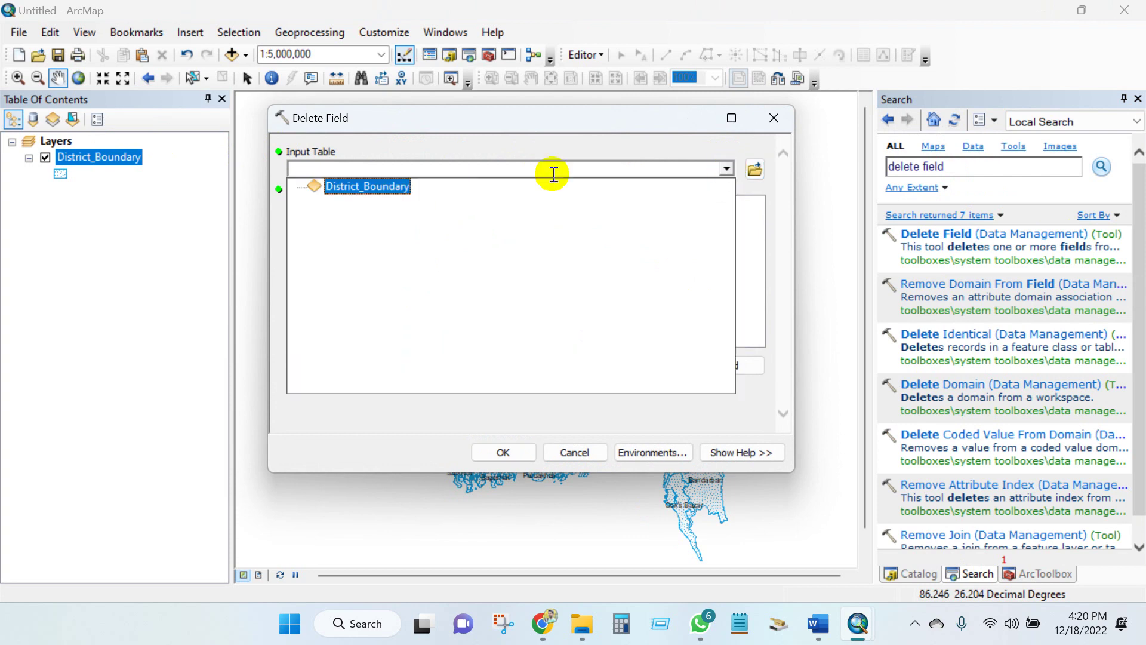
click(360, 189)
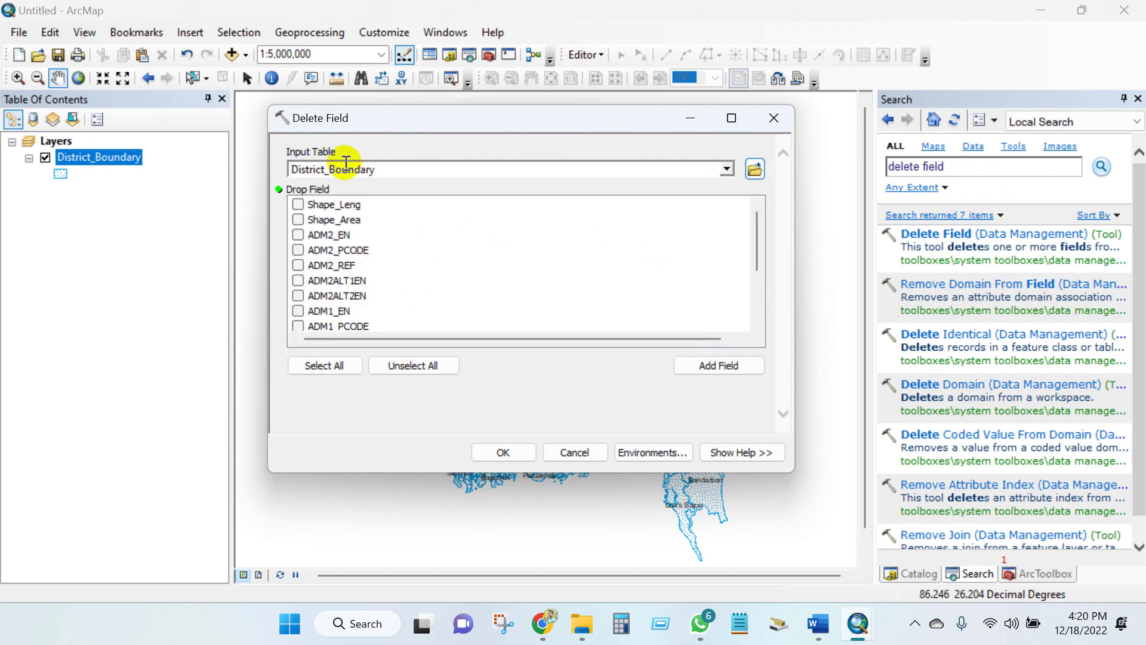
scroll(328, 251, down, 2)
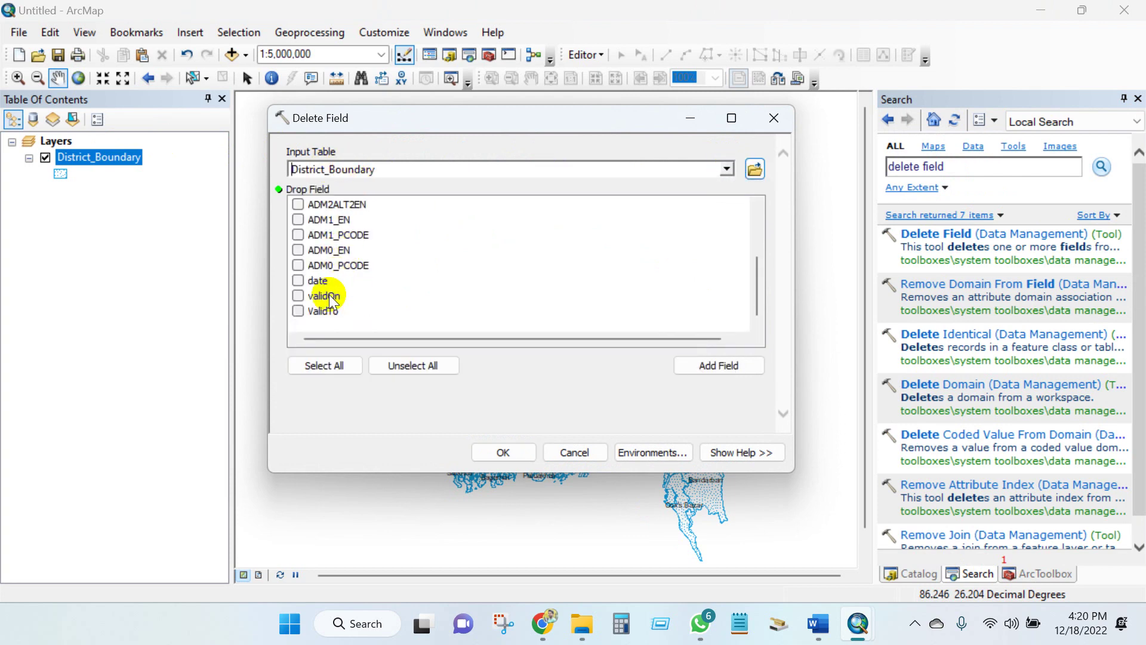
scroll(322, 280, up, 2)
scroll(321, 263, down, 2)
scroll(322, 280, up, 2)
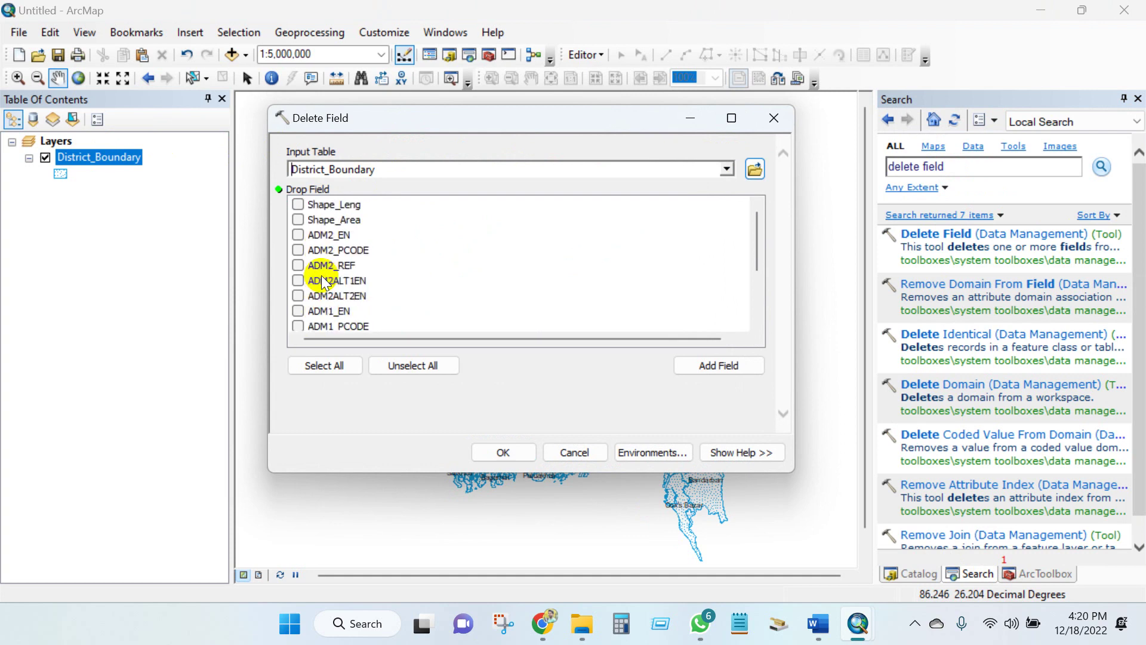
Open the District_Boundary attribute table and arrange it below the Delete Field dialog so both can be read together.
right_click(101, 159)
click(158, 213)
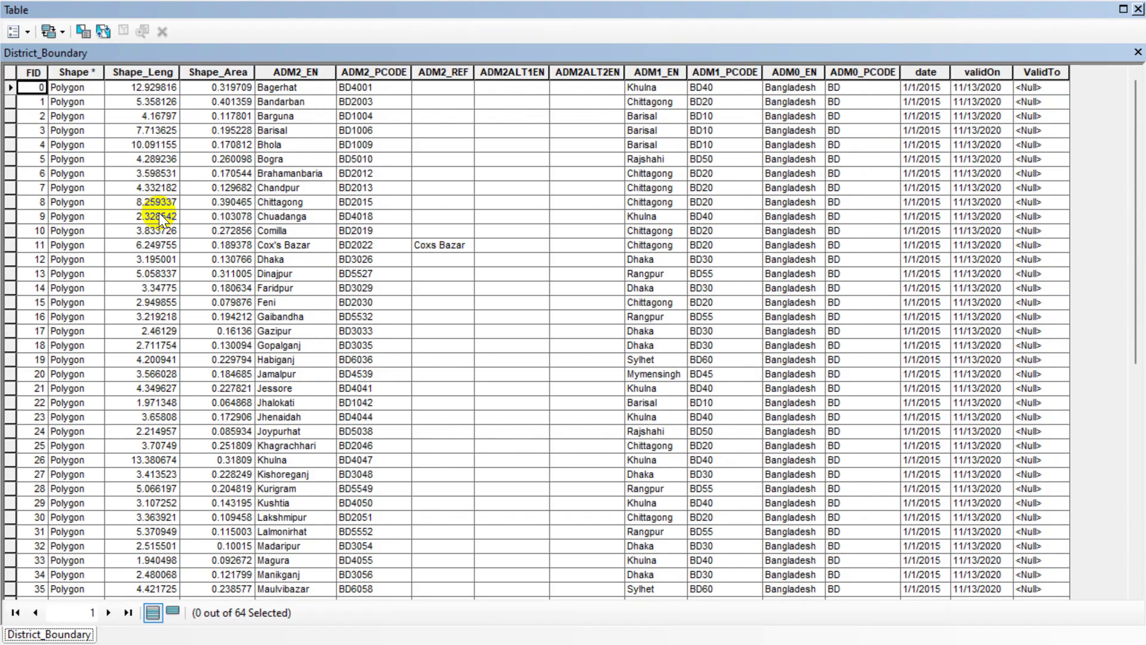
drag(271, 13, 392, 347)
drag(391, 119, 367, 67)
mouse_move(206, 352)
mouse_down()
mouse_move(190, 411)
mouse_move(210, 414)
mouse_move(112, 379)
mouse_move(116, 355)
mouse_move(307, 379)
mouse_move(227, 367)
mouse_move(221, 338)
mouse_up()
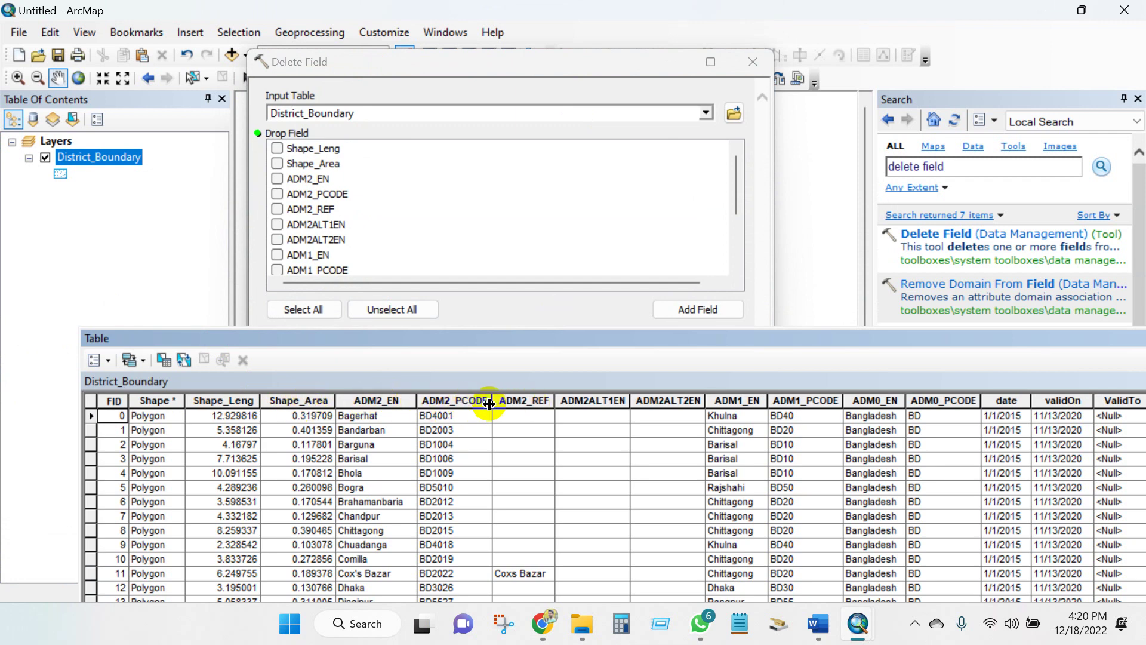
Mark ADM2_PCODE, ADM2_REF, ADM2ALT1EN and ADM2ALT2EN as fields to drop, leaving ADM1_EN unmarked.
click(277, 193)
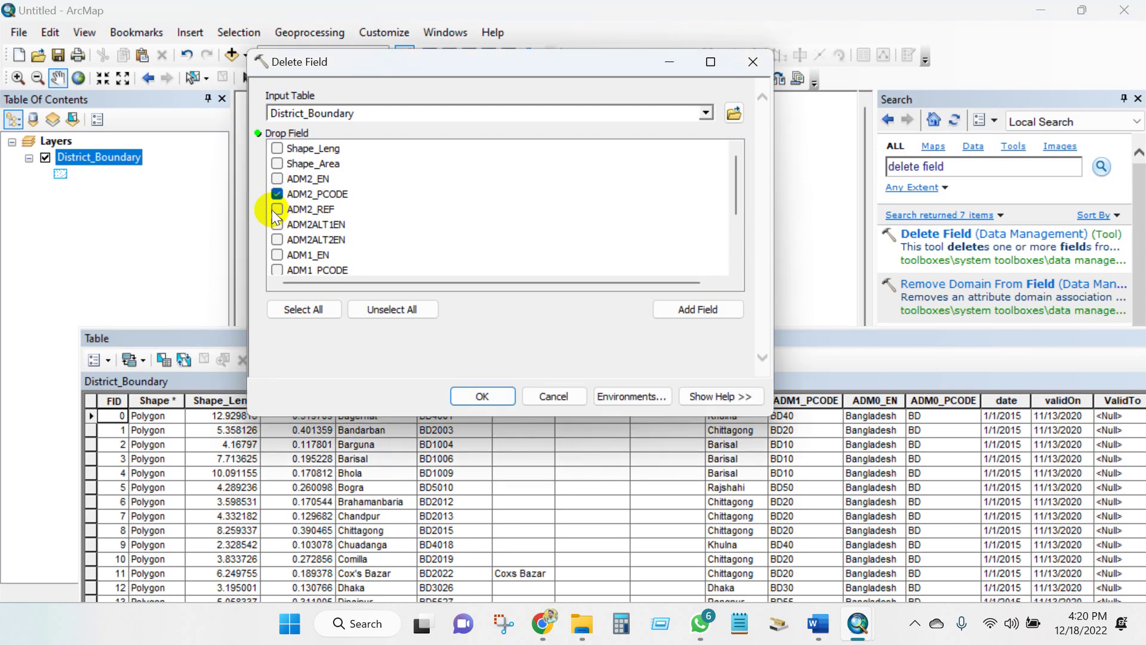
drag(349, 66, 207, 40)
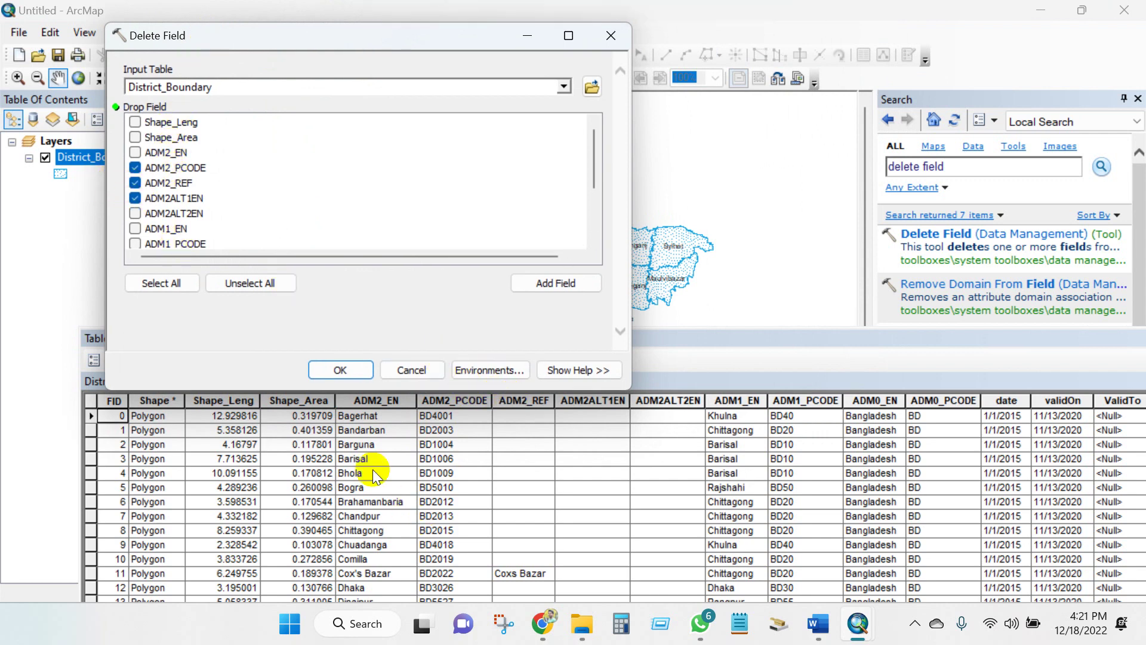
click(133, 213)
click(135, 228)
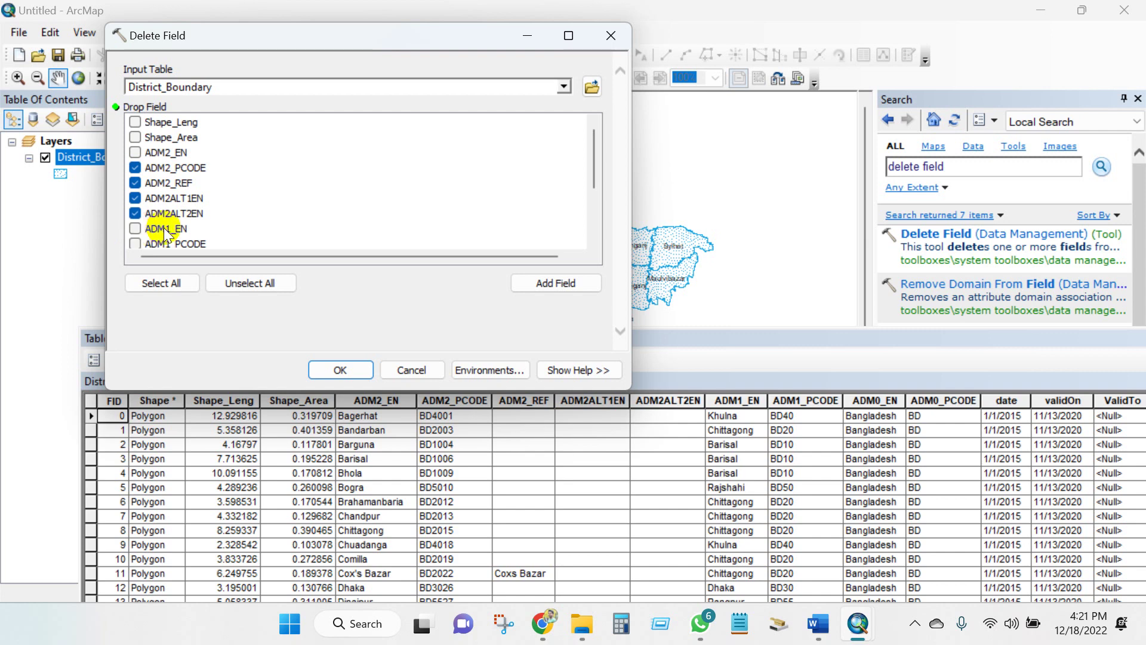
Mark ADM1_PCODE, ADM0_PCODE, date, validOn and ValidTo as further fields to drop.
drag(592, 160, 592, 178)
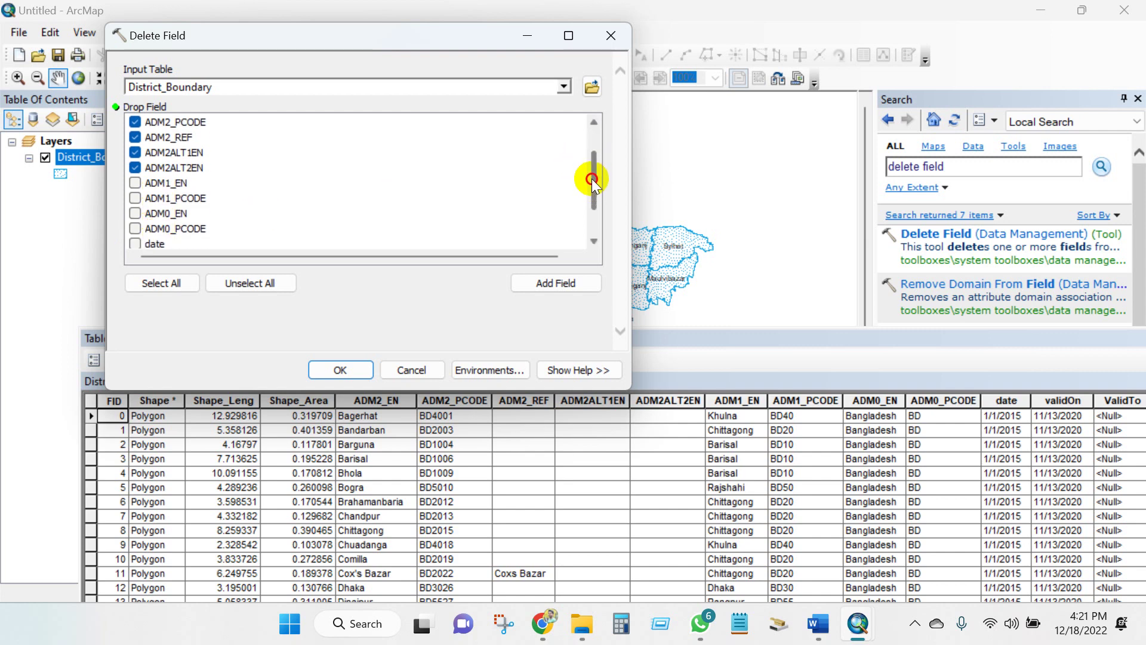
click(135, 199)
click(135, 228)
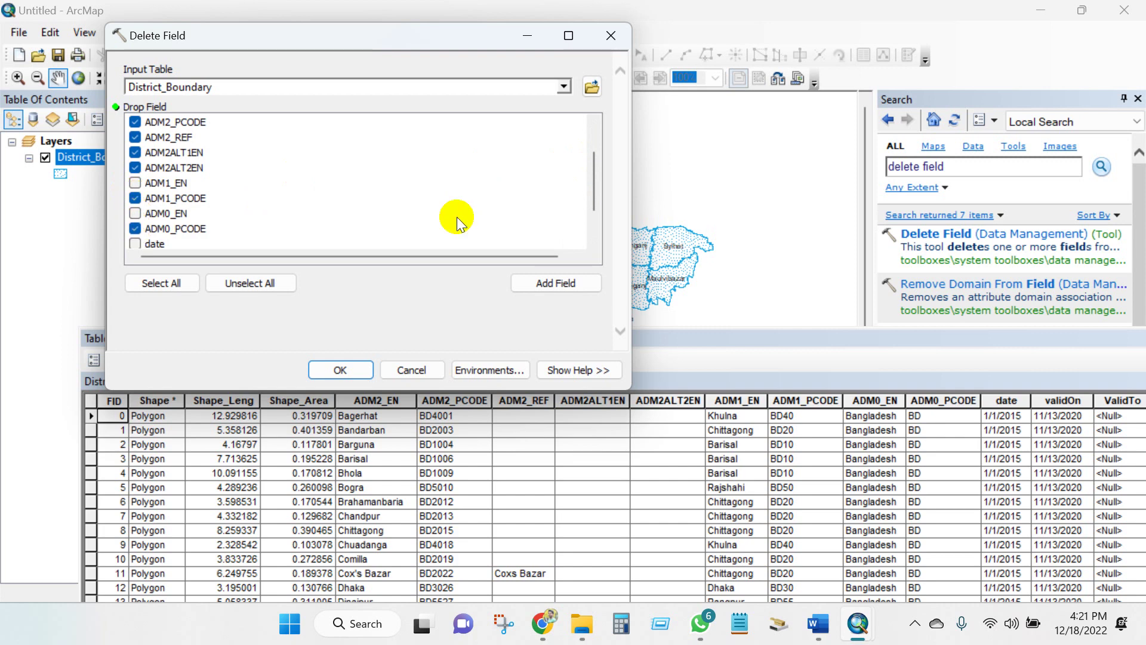
drag(593, 179, 588, 204)
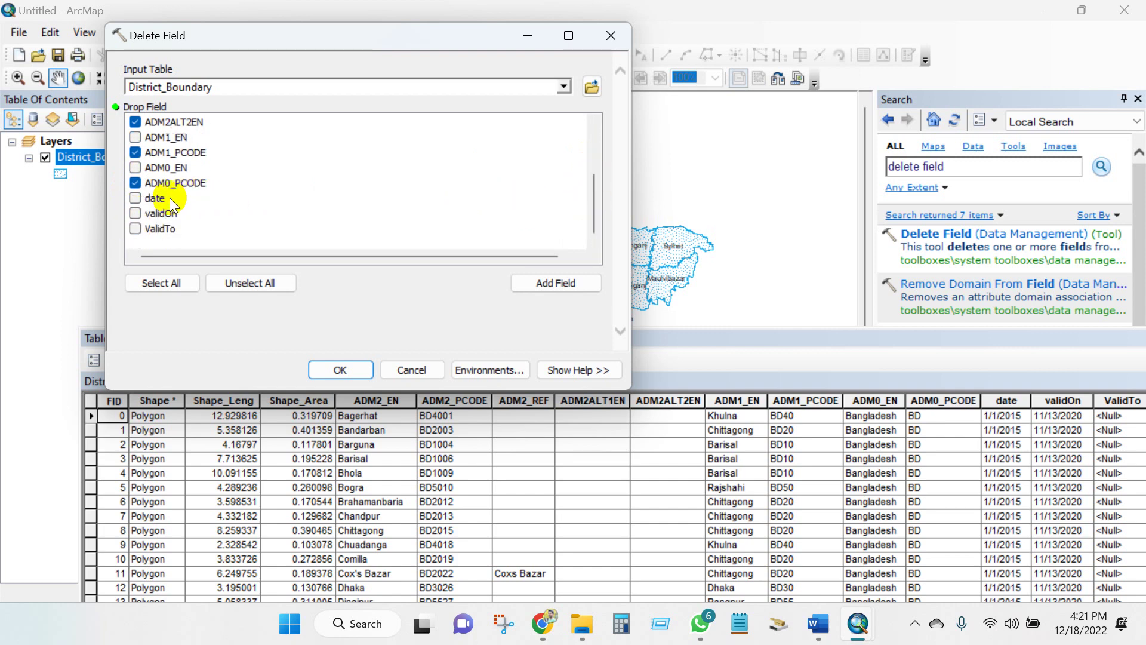
click(136, 215)
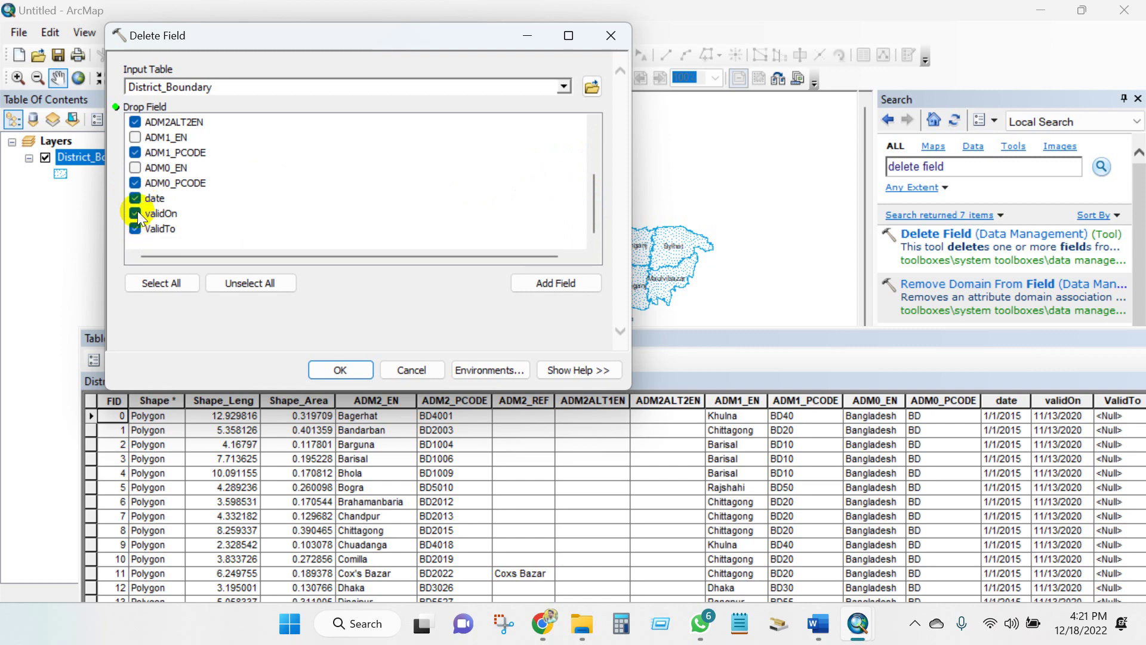
Review the marked fields, run Delete Field on District_Boundary and close the attribute table.
scroll(154, 197, up, 2)
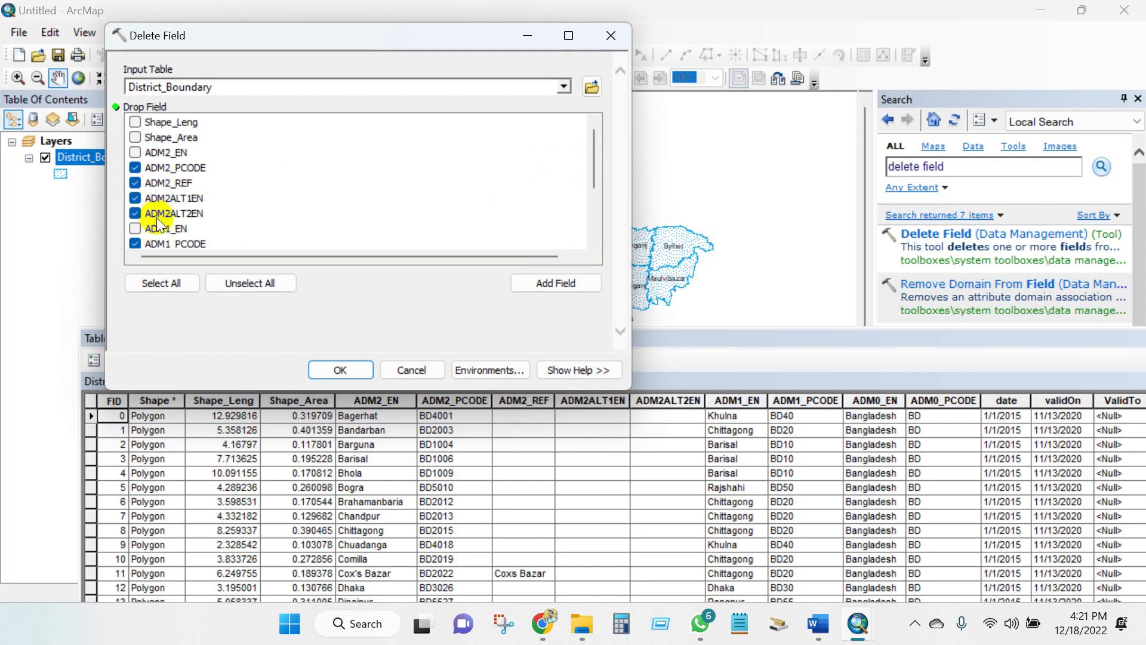
scroll(156, 217, down, 2)
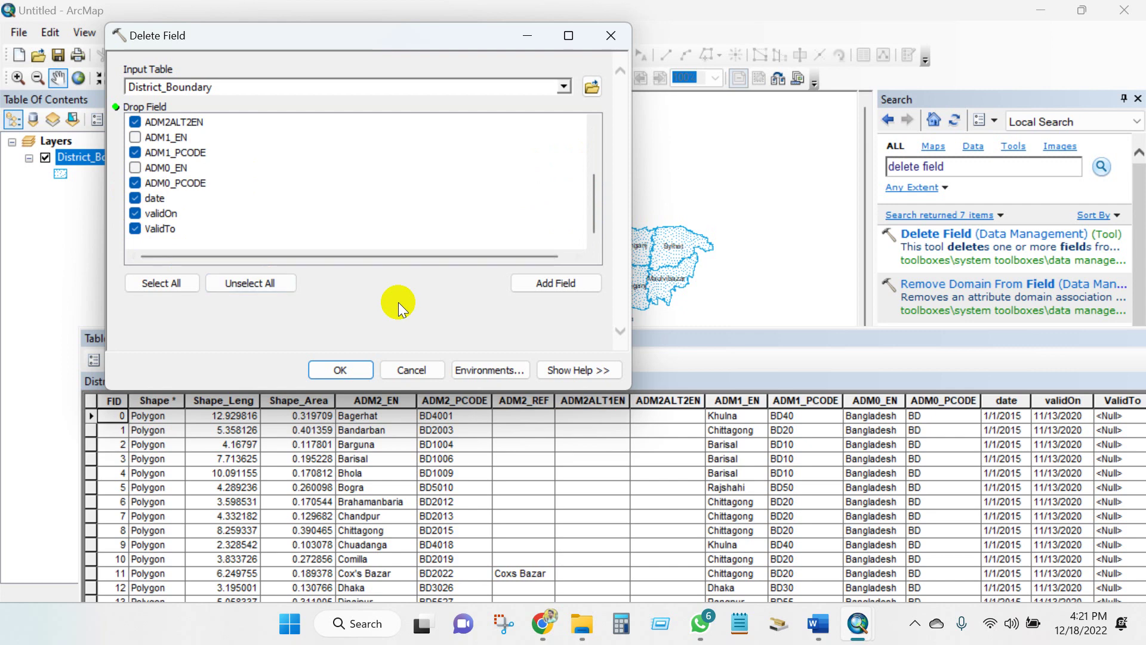
click(340, 369)
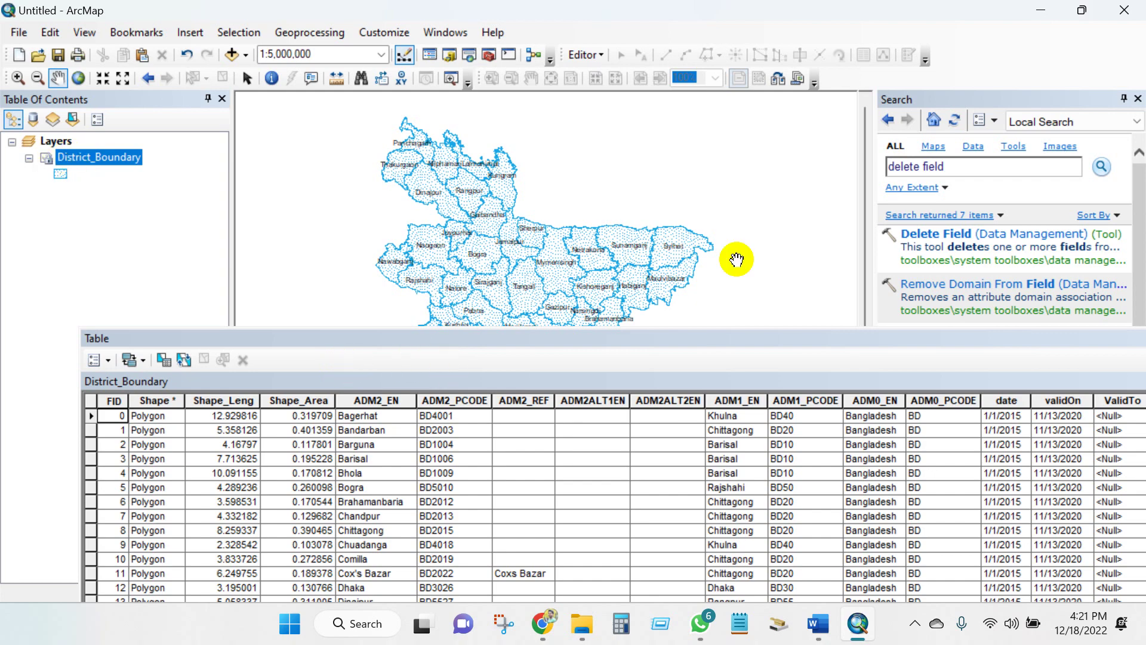
click(739, 311)
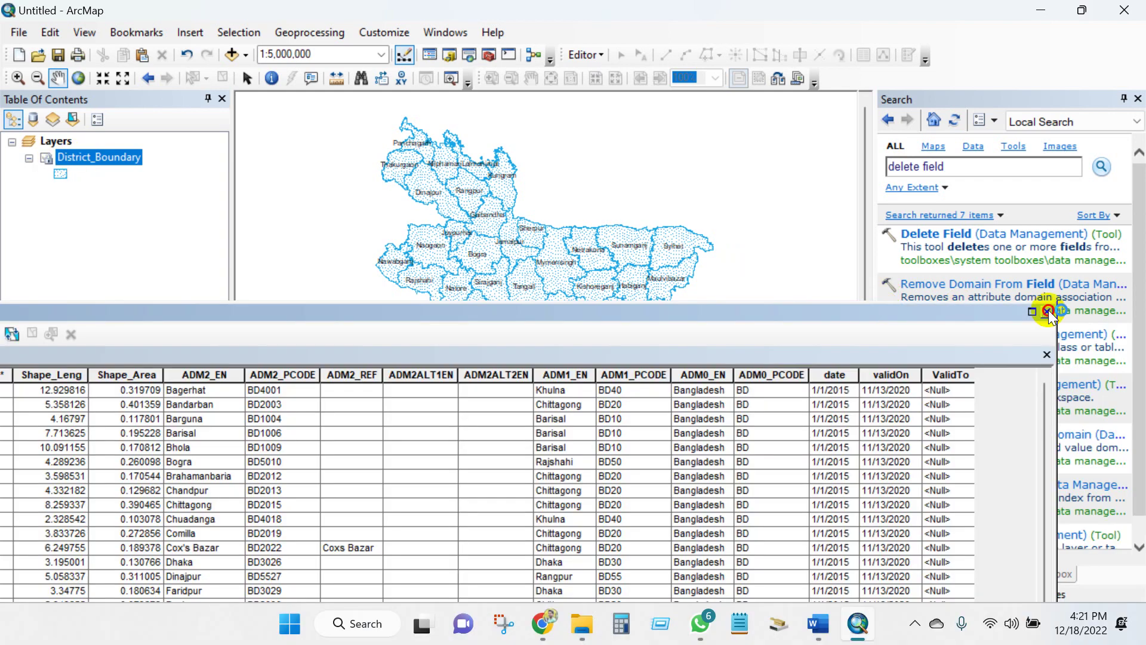
click(1049, 309)
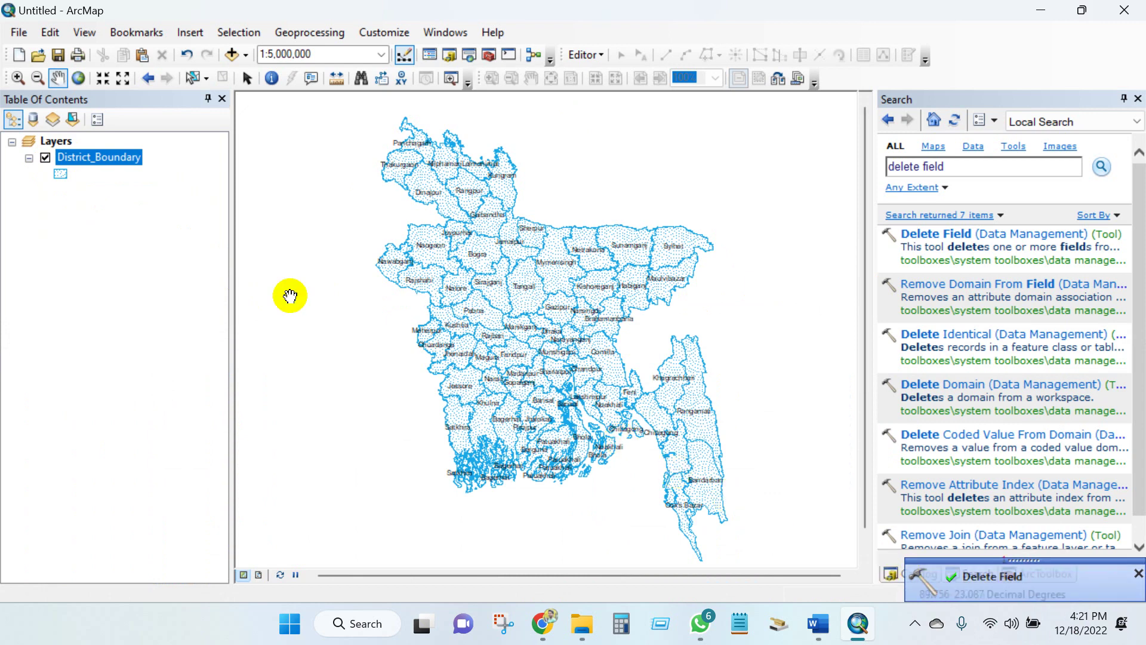
Open the District_Boundary attribute table again, and move and resize its window over the map so every remaining field can be read.
right_click(77, 155)
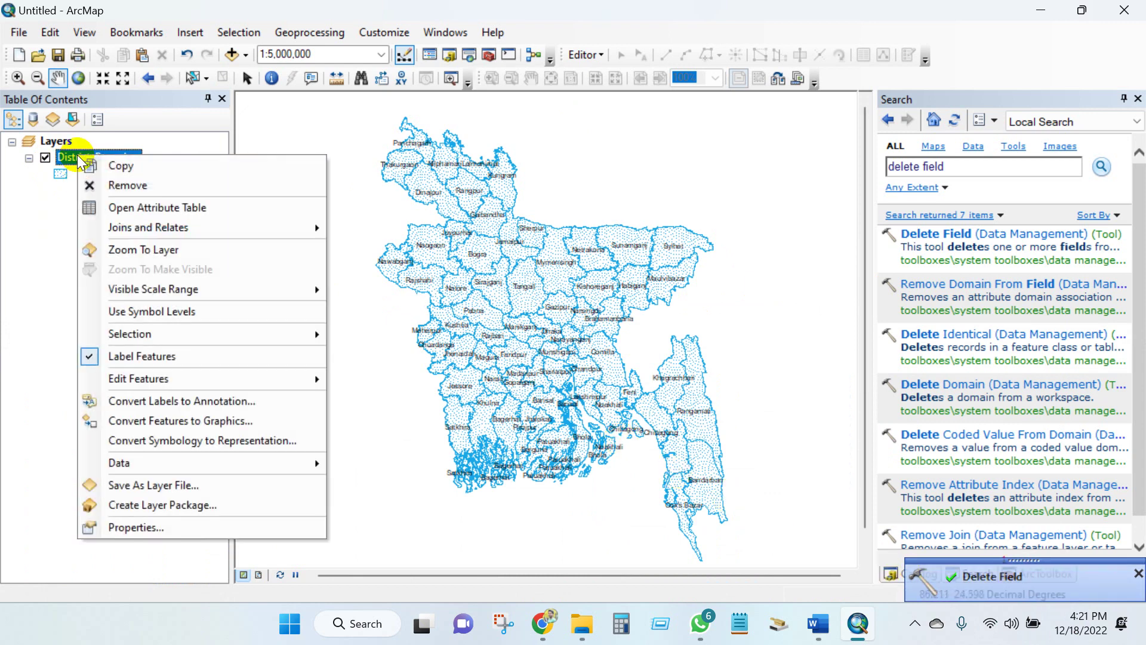
click(143, 208)
drag(248, 311, 364, 179)
drag(22, 313, 546, 313)
drag(697, 177, 460, 122)
drag(891, 287, 839, 290)
drag(807, 125, 875, 247)
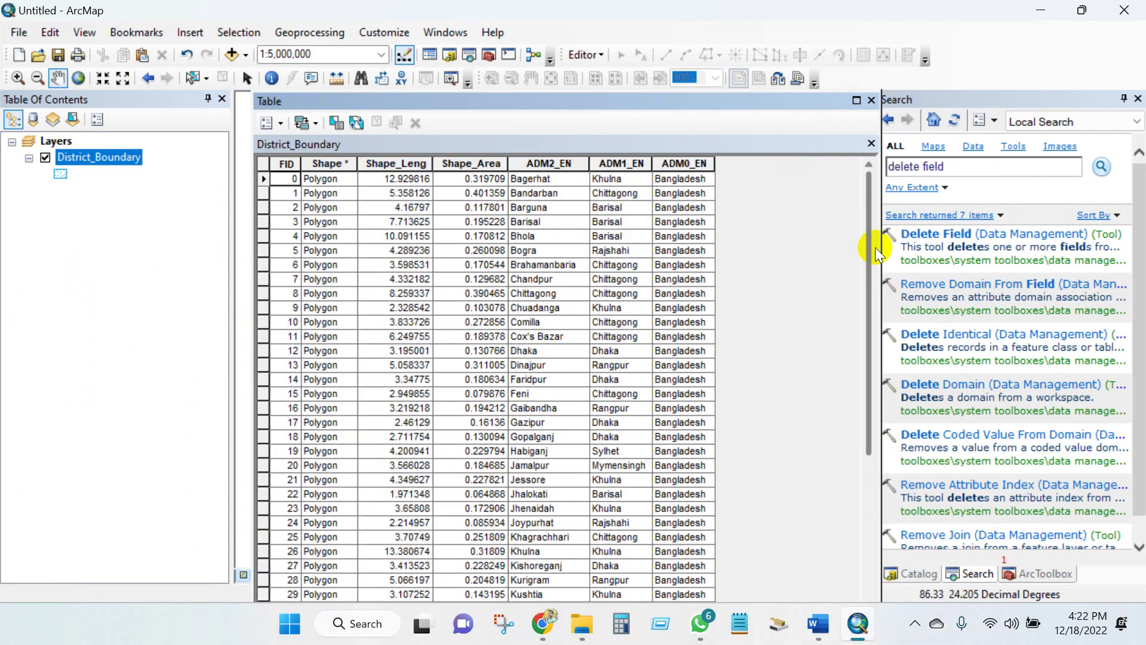
drag(721, 105, 670, 271)
drag(459, 107, 611, 114)
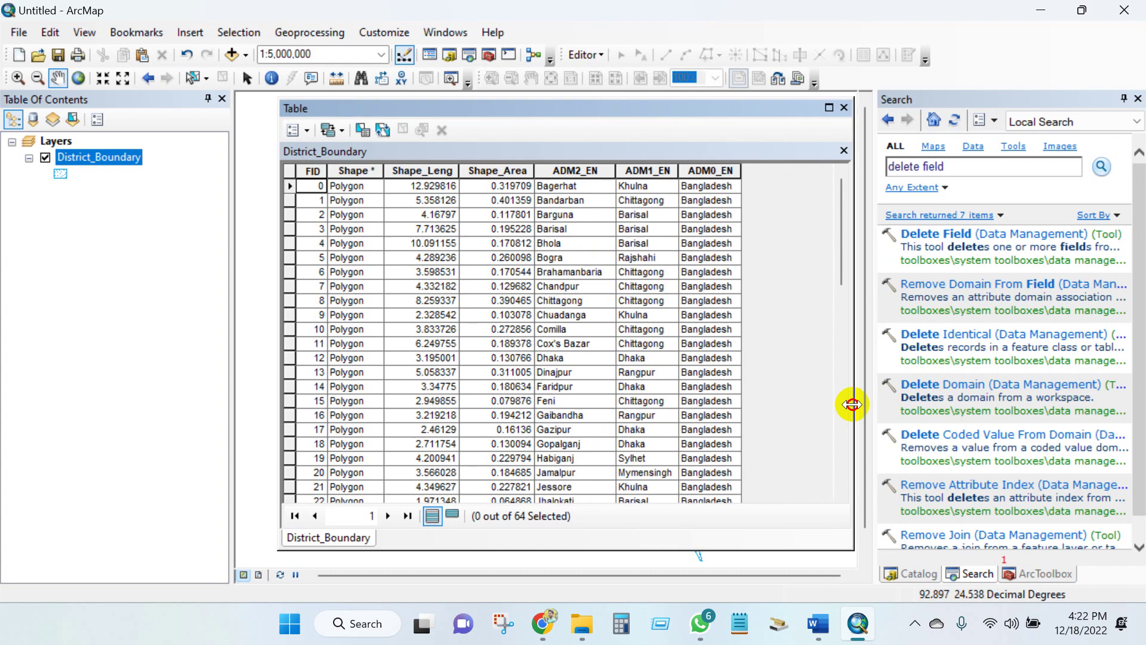
drag(805, 402, 777, 402)
Check the remaining fields from the first to the last District_Boundary record, and close the attribute table.
scroll(594, 385, down, 14)
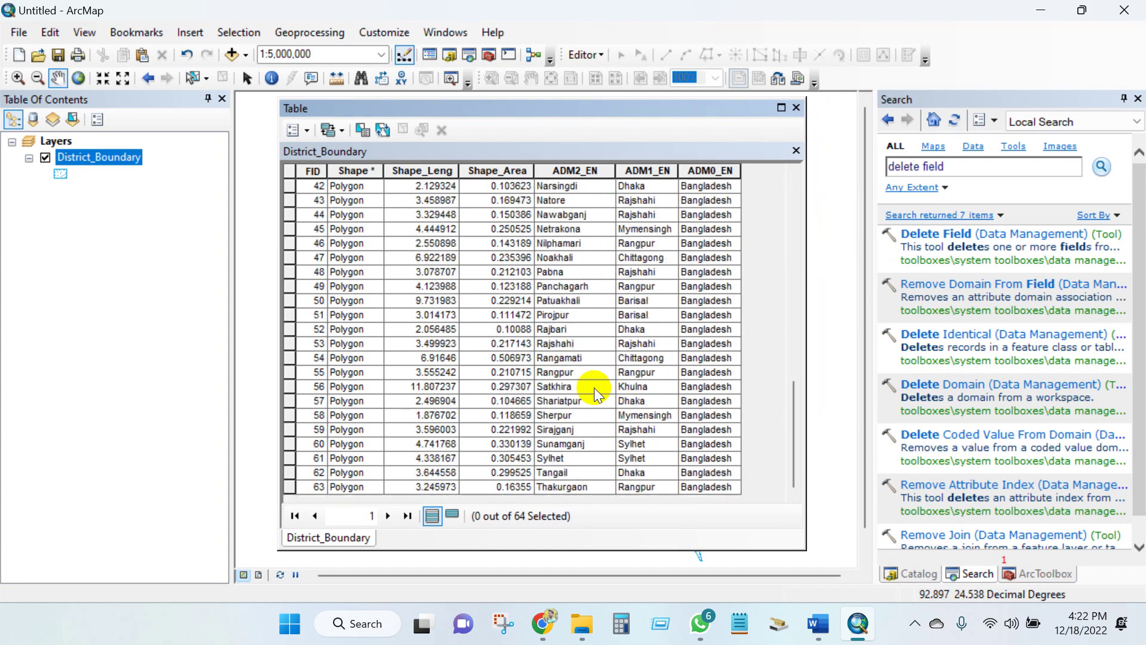
scroll(594, 388, up, 14)
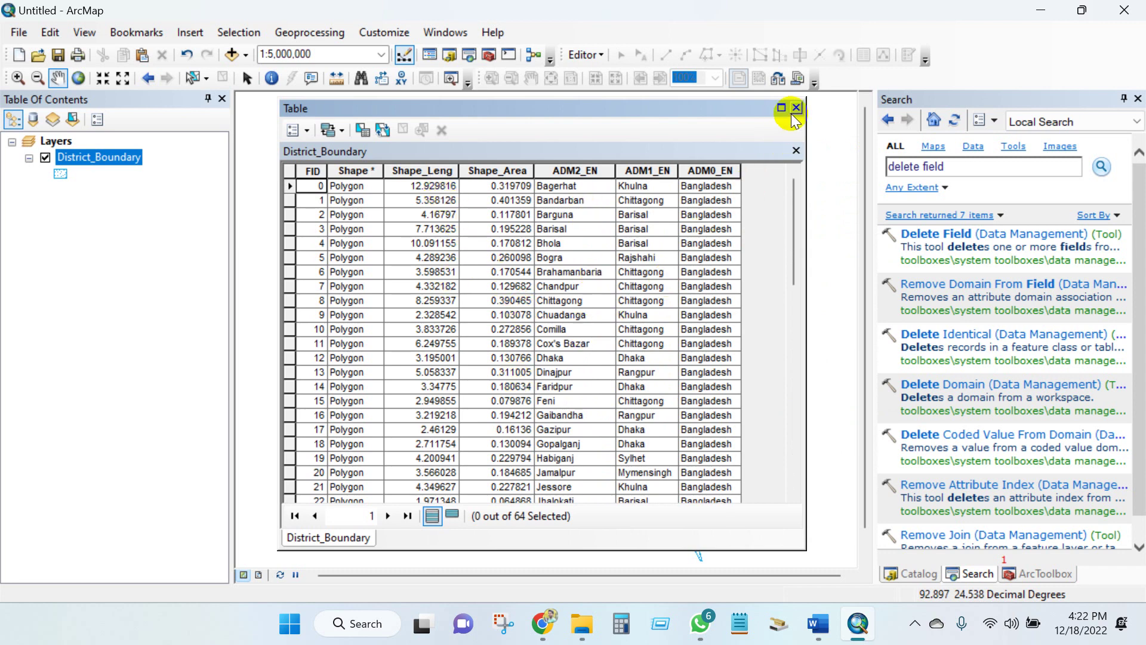
click(320, 153)
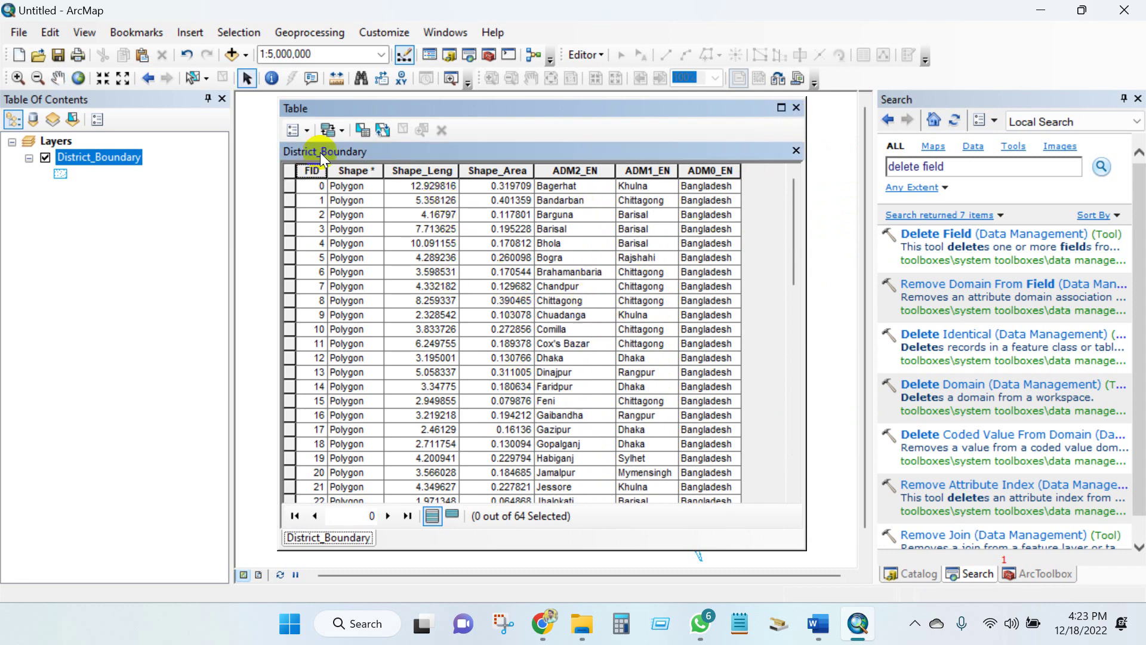
click(796, 109)
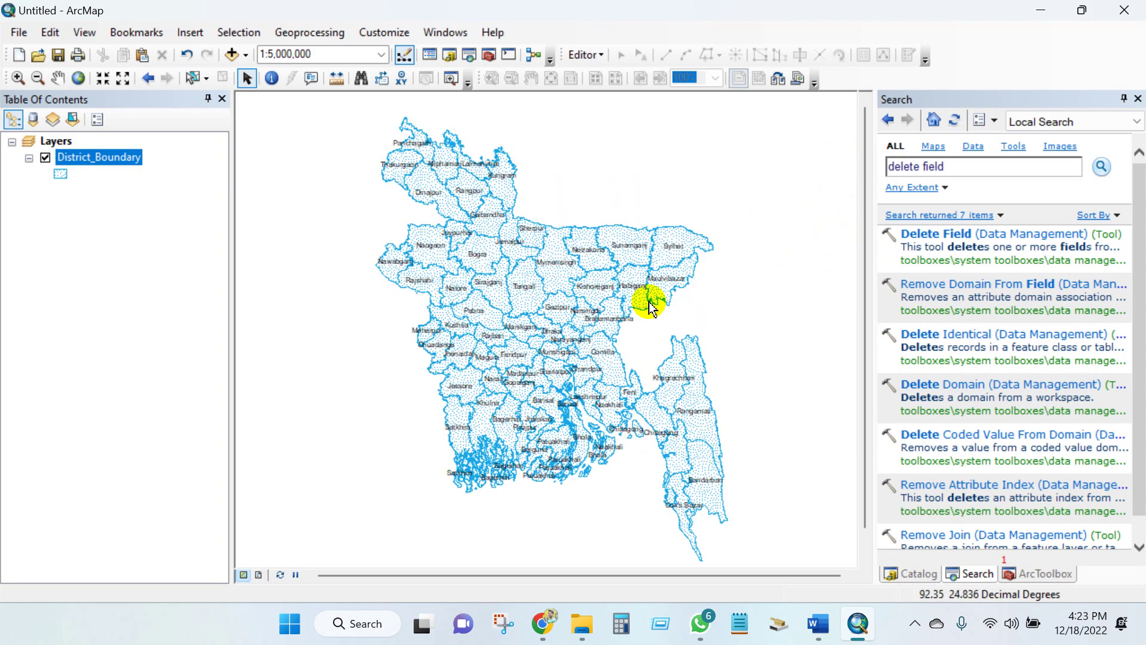